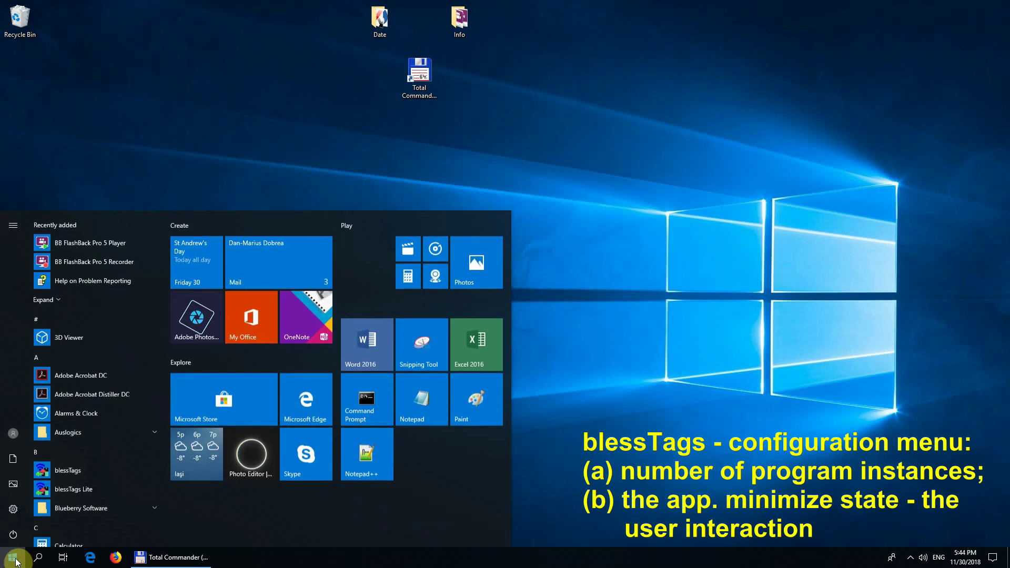
Launch blessTags and refresh the SensorTag list so TI SensorTag 0 [CC2650] is found
click(69, 476)
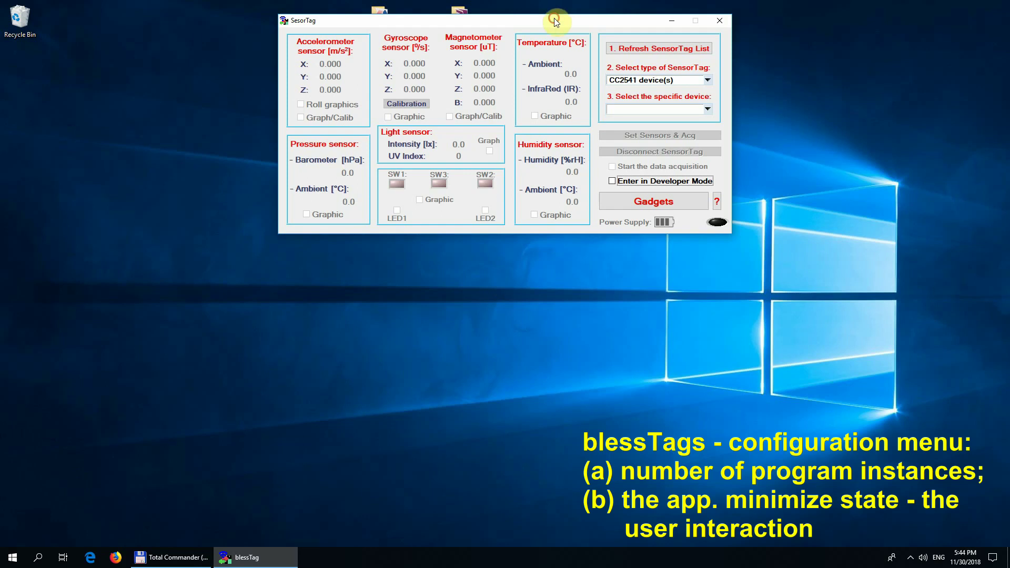
drag(555, 18, 554, 6)
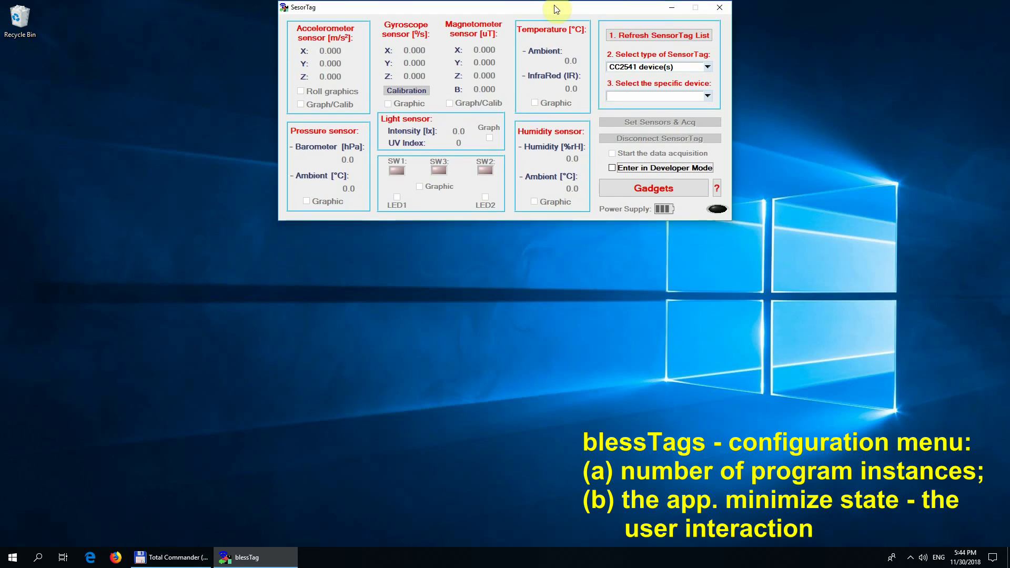
click(669, 32)
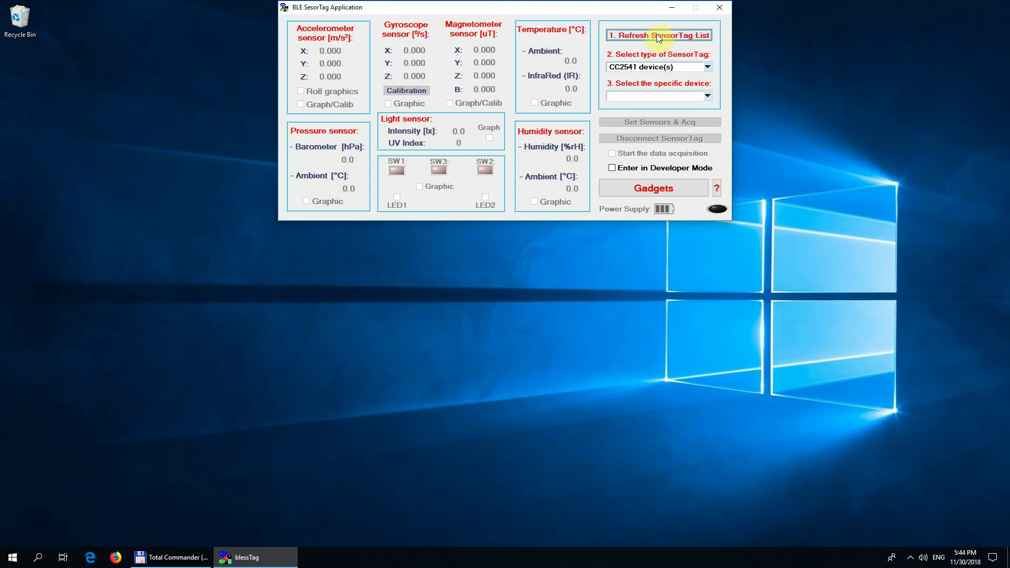
Select the CC2650 type and TI SensorTag 0 [CC2650] as the device to configure
click(668, 66)
click(664, 106)
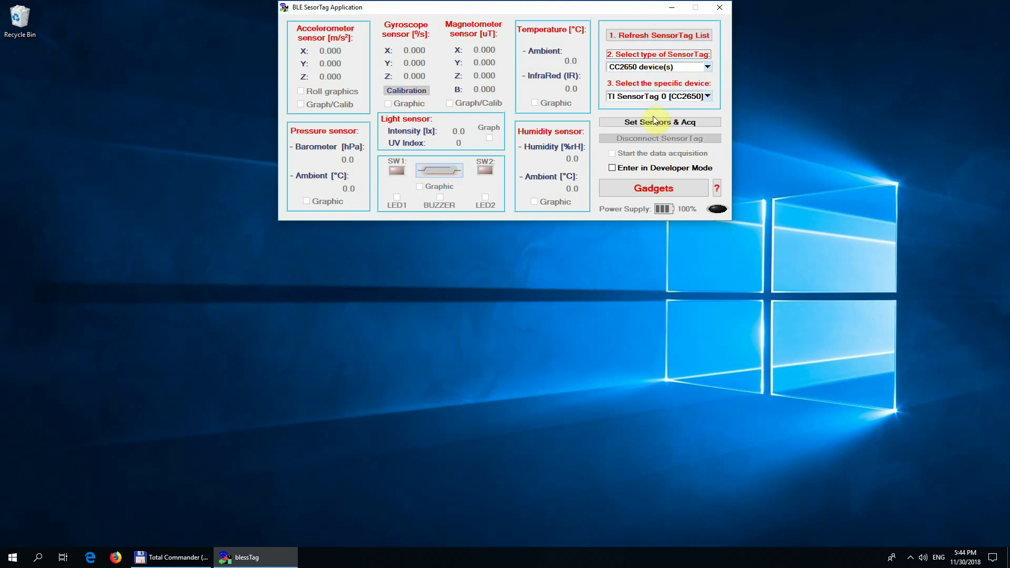
click(640, 122)
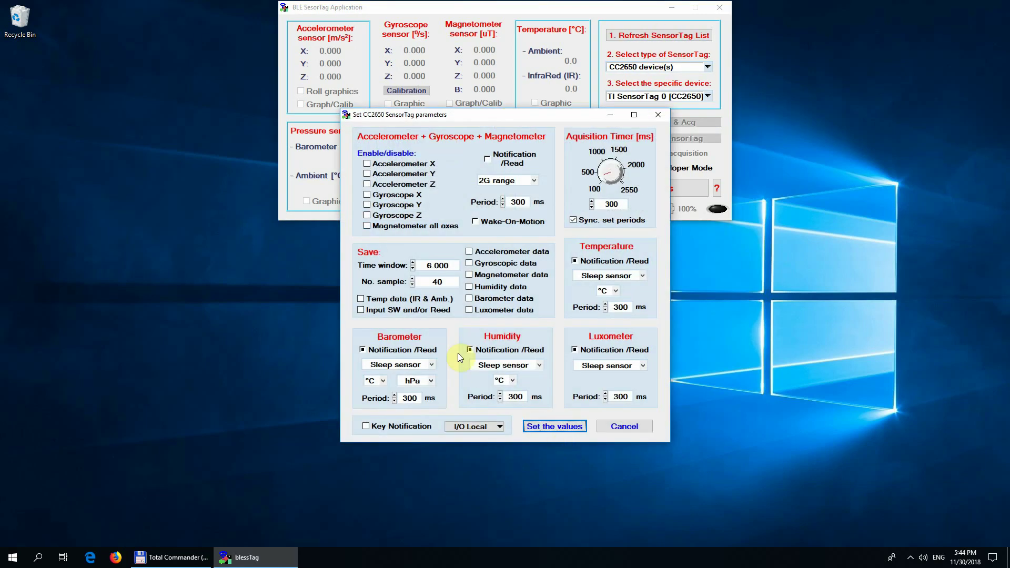
Set Barometer, Humidity and Luxometer to Start sensor and begin acquisition
click(395, 363)
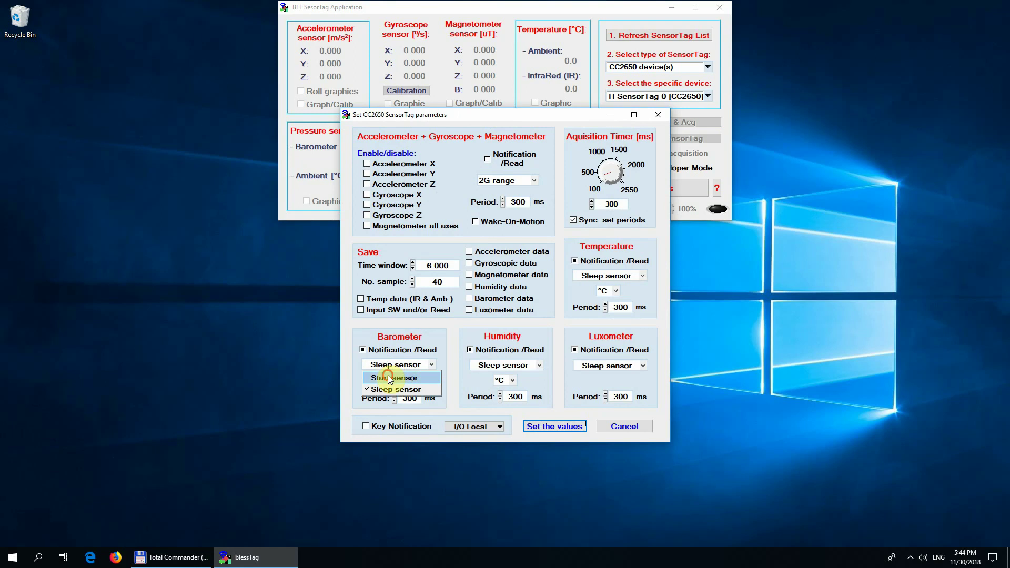
click(390, 379)
click(516, 365)
click(509, 377)
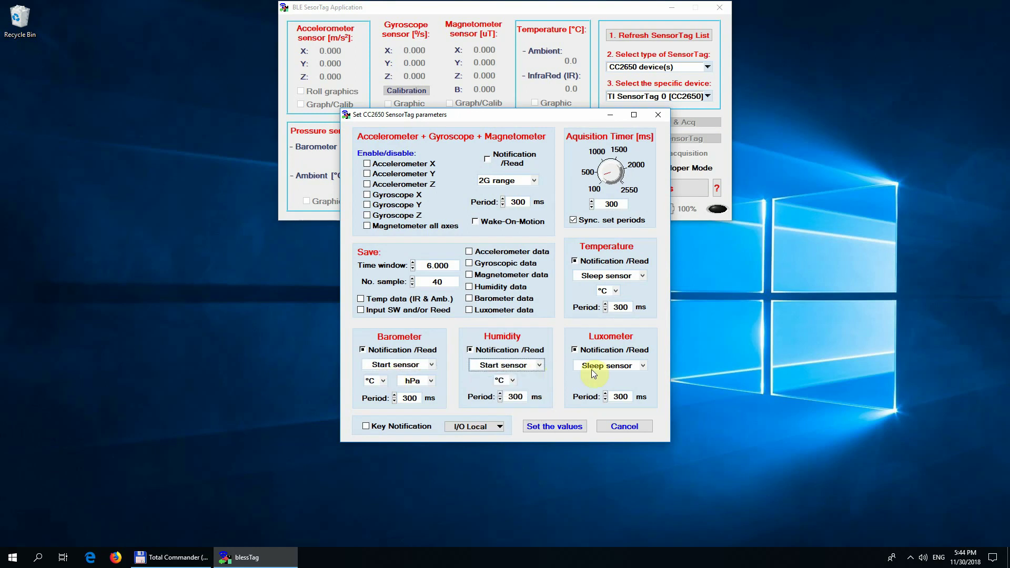
click(591, 368)
click(565, 430)
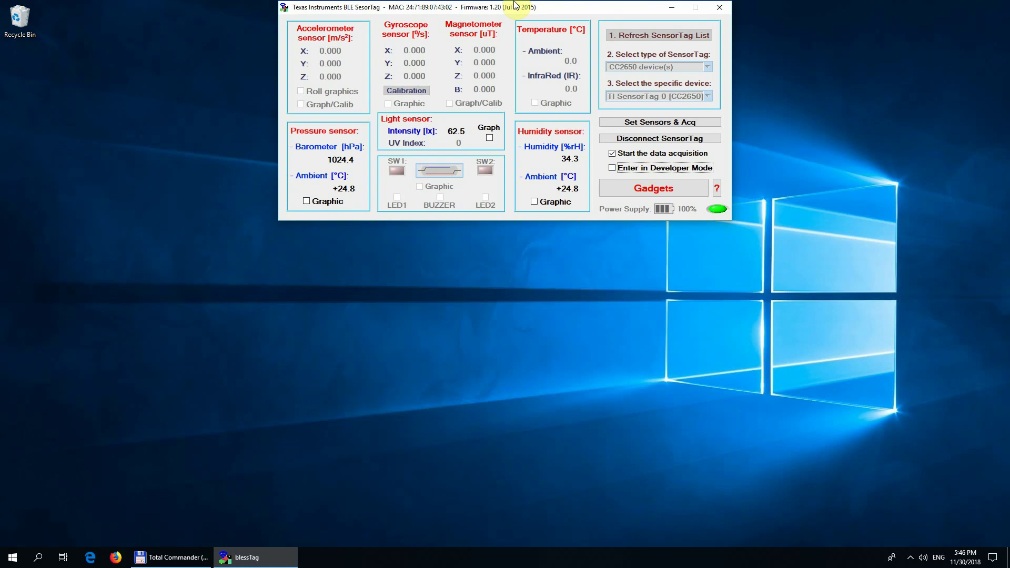
Enter developer mode to reach the blessTags configuration dialog, then leave developer mode
click(265, 552)
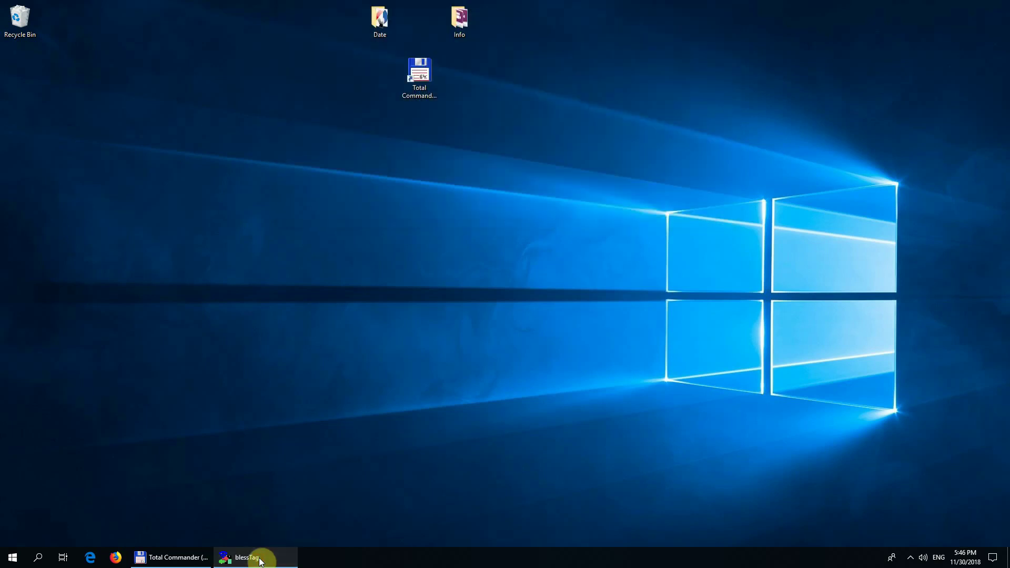
click(265, 554)
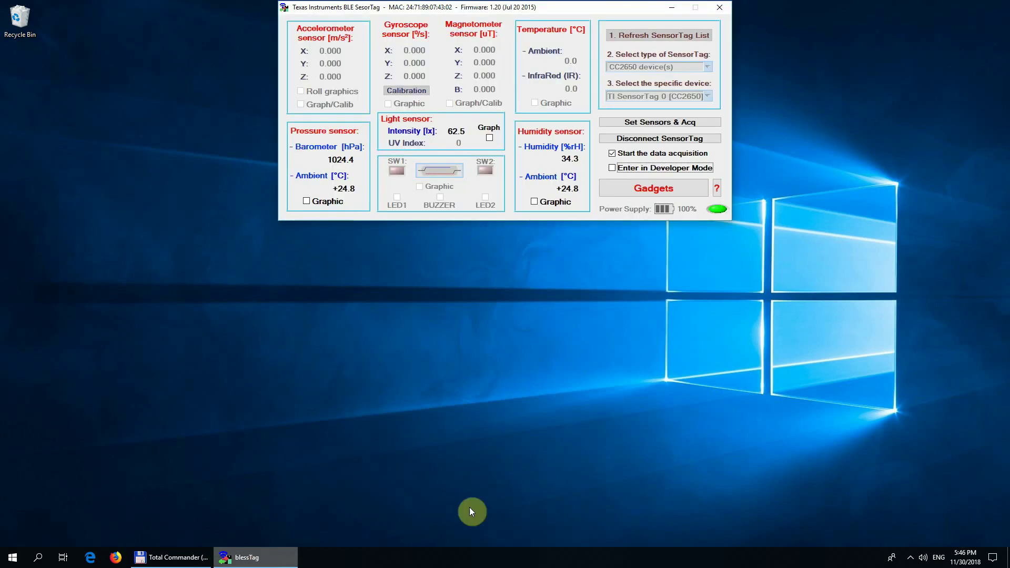
click(667, 166)
click(813, 513)
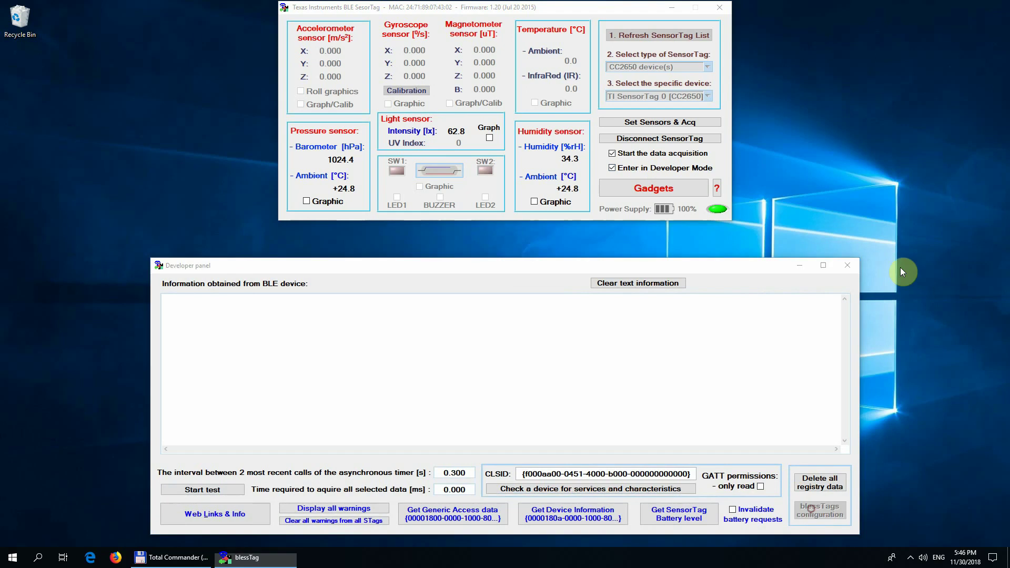
click(850, 265)
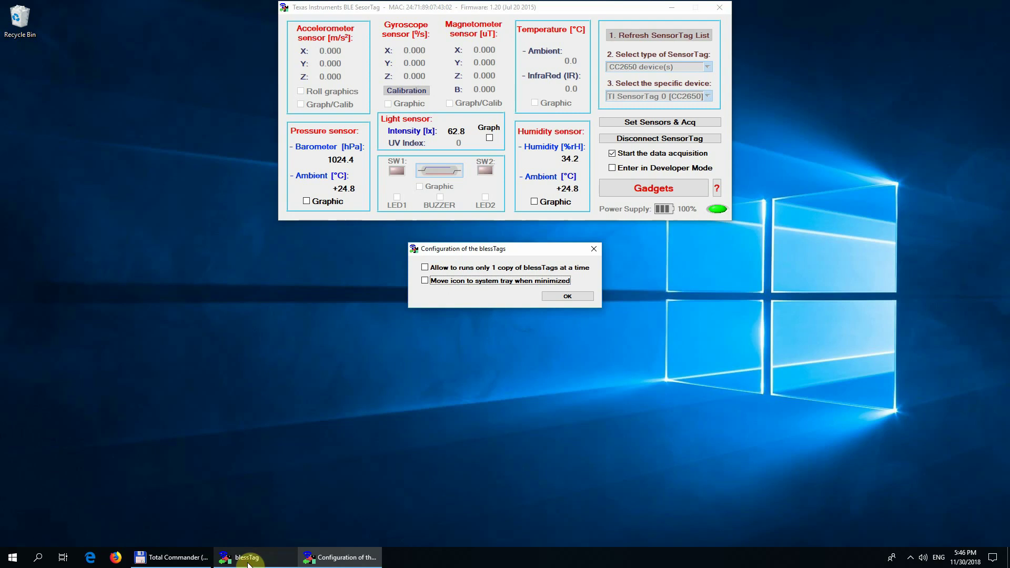
click(532, 12)
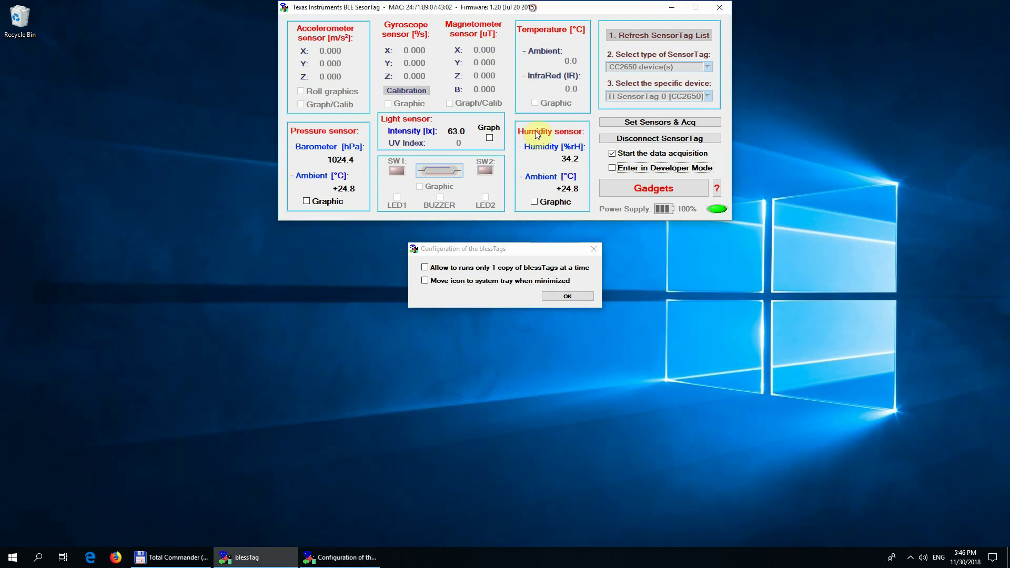
click(519, 249)
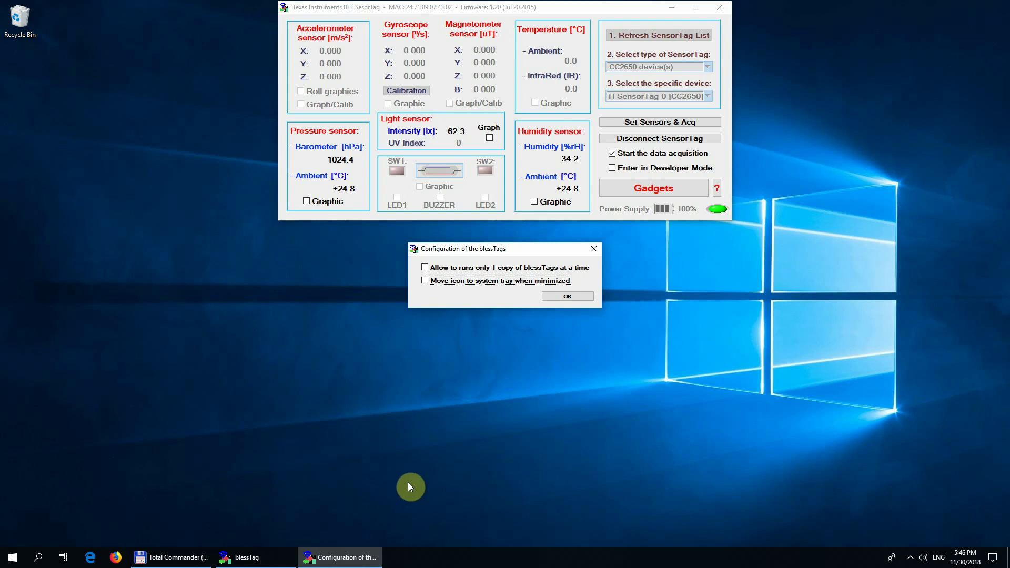
Enable 'Move icon to system tray when minimized' and confirm the configuration
click(488, 281)
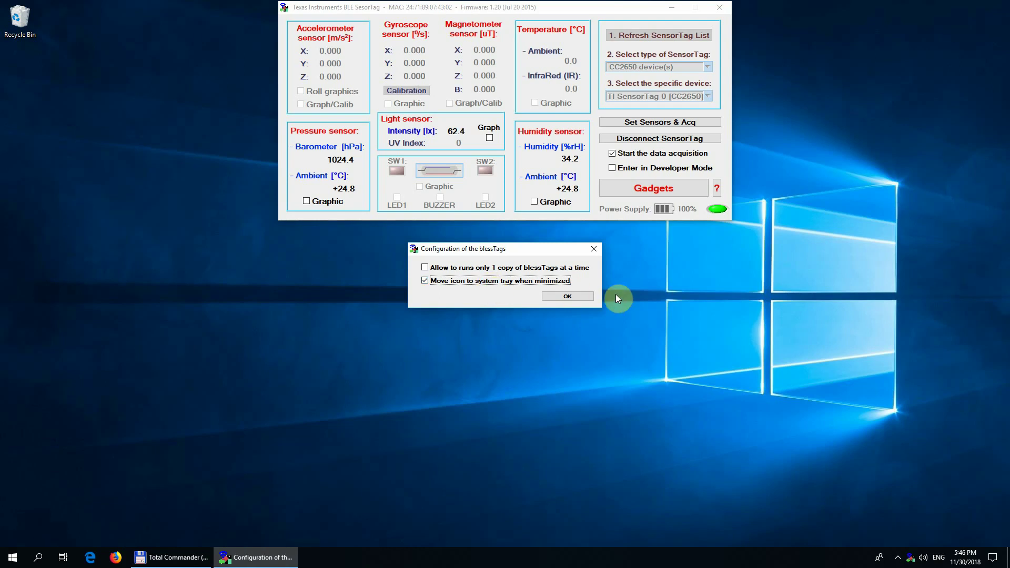
click(574, 293)
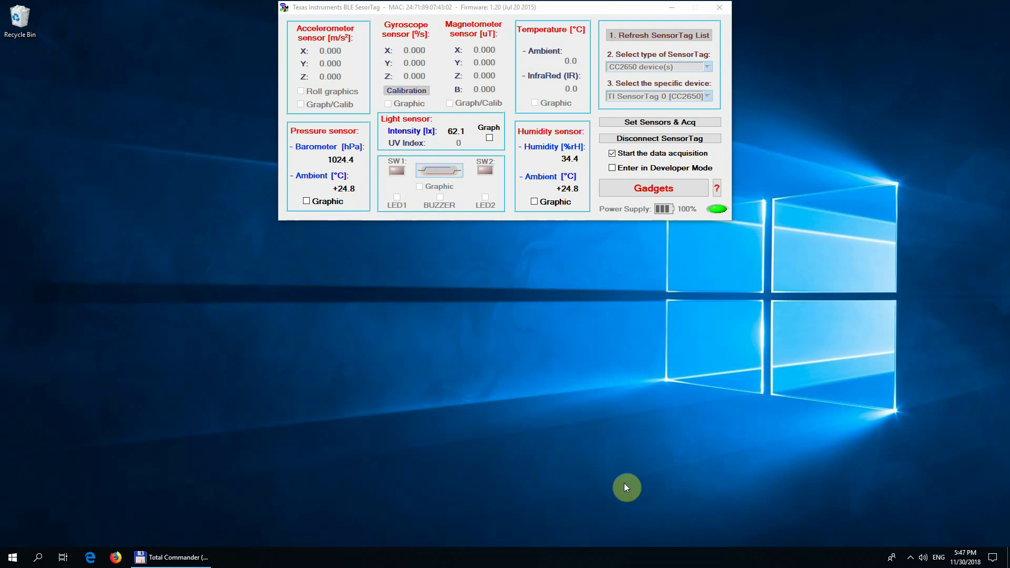
Hide blessTags to the system tray and restore it from the tray icon
click(910, 557)
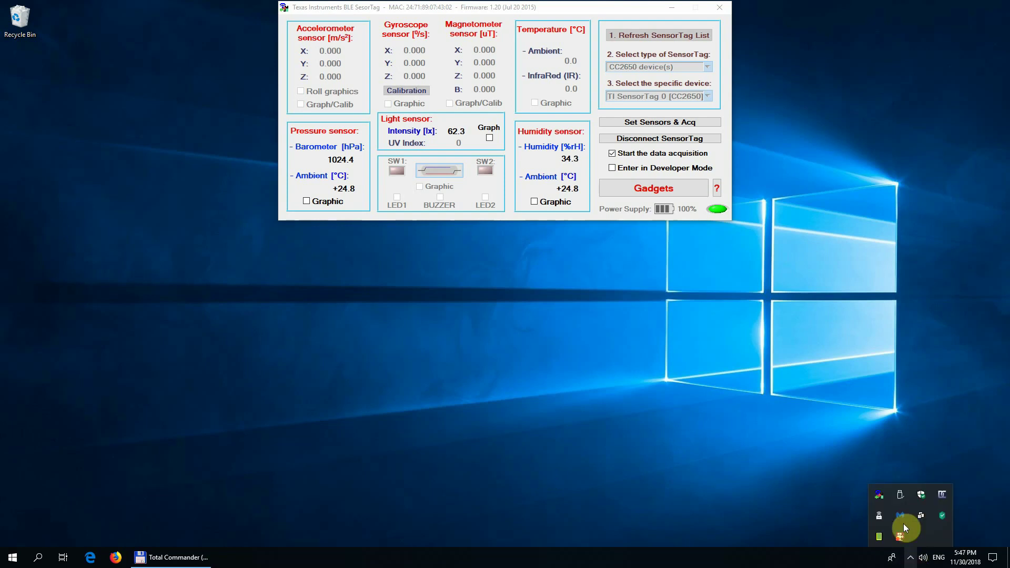
click(881, 499)
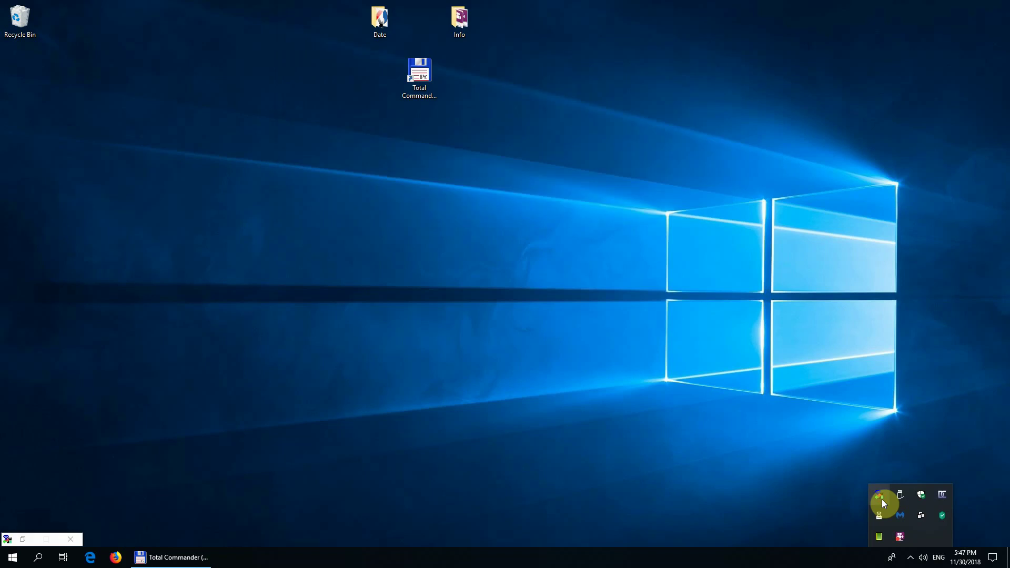
click(882, 499)
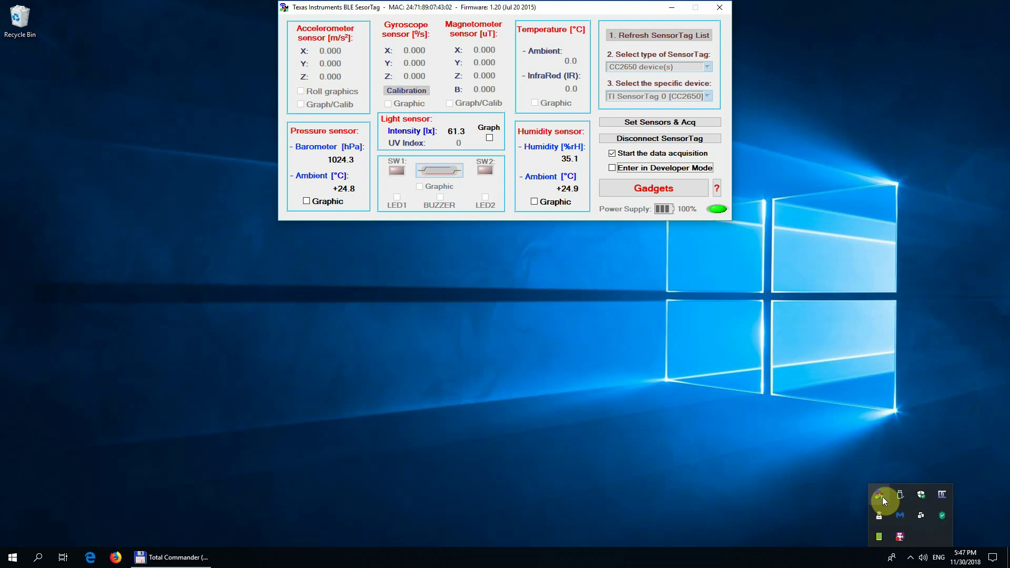
Close the main blessTags window from the tray icon menu and reopen the tray quick actions
right_click(882, 497)
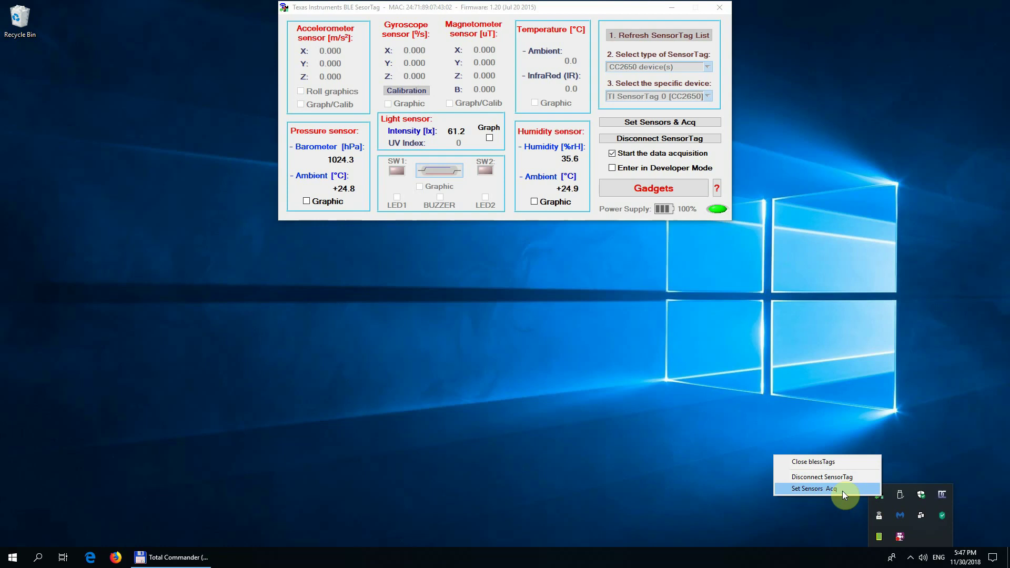
click(830, 462)
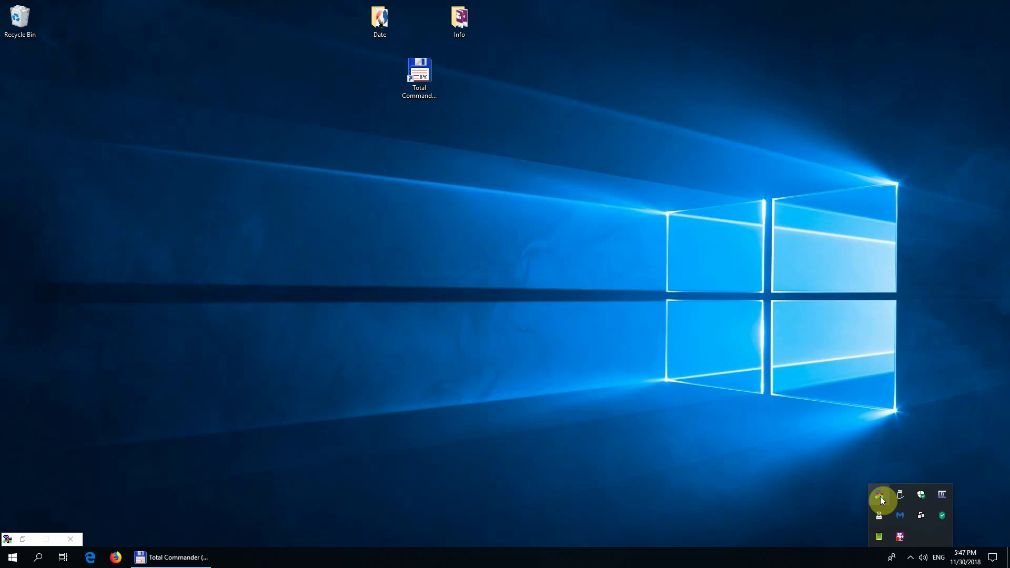
right_click(882, 498)
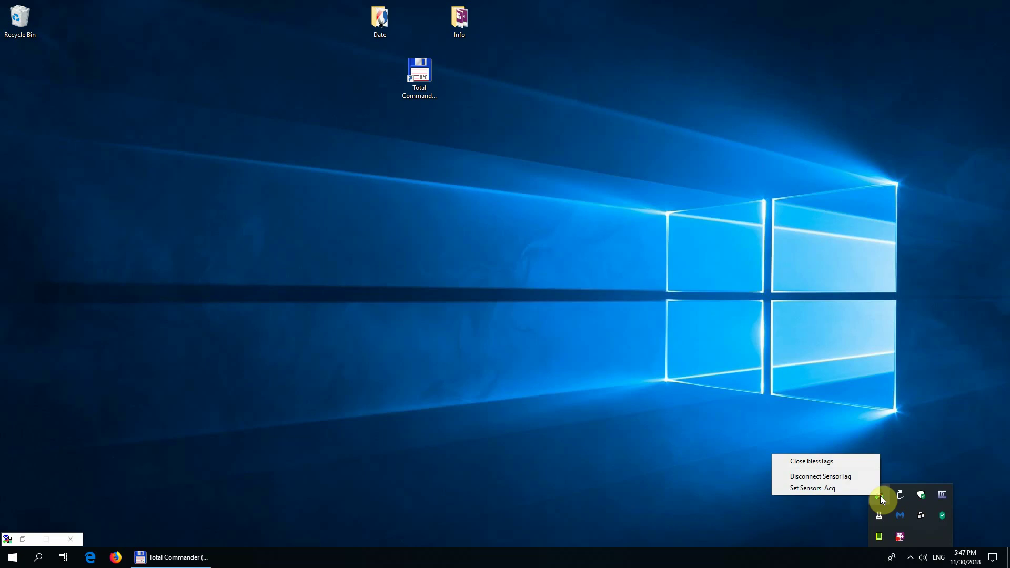
From the tray, start the Temperature sensor in the acquisition settings and apply
click(845, 492)
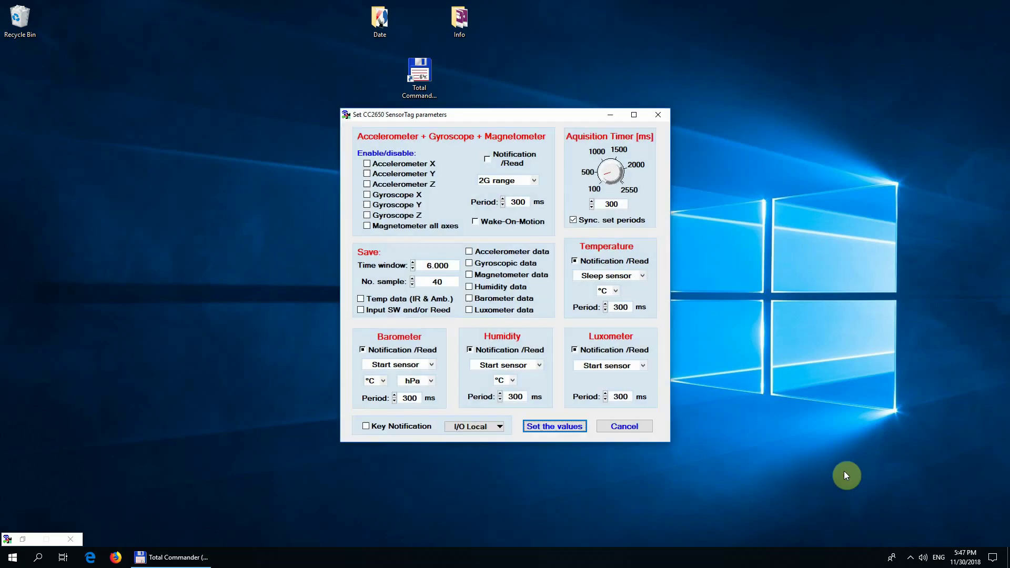
click(610, 272)
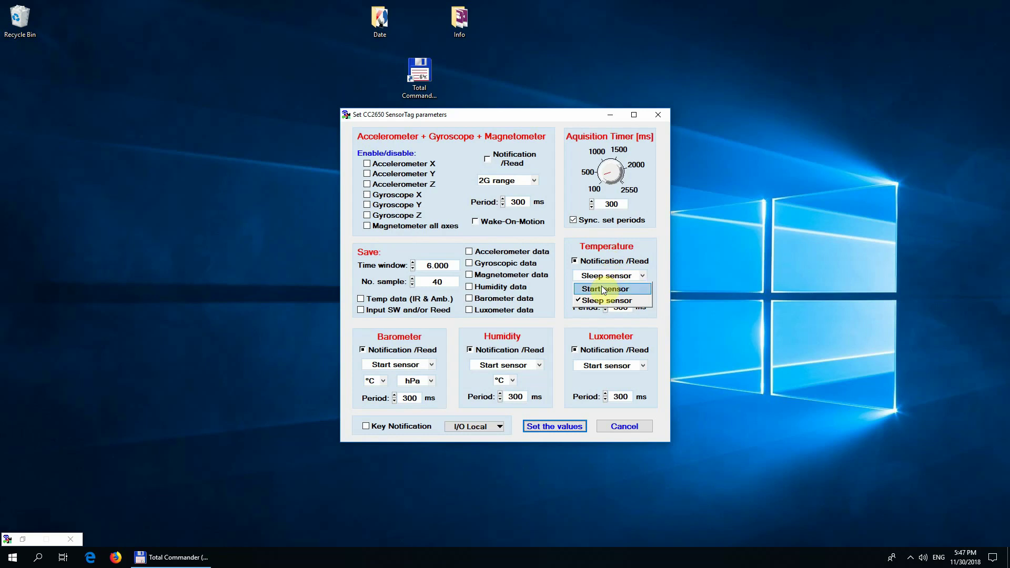
click(605, 285)
click(571, 423)
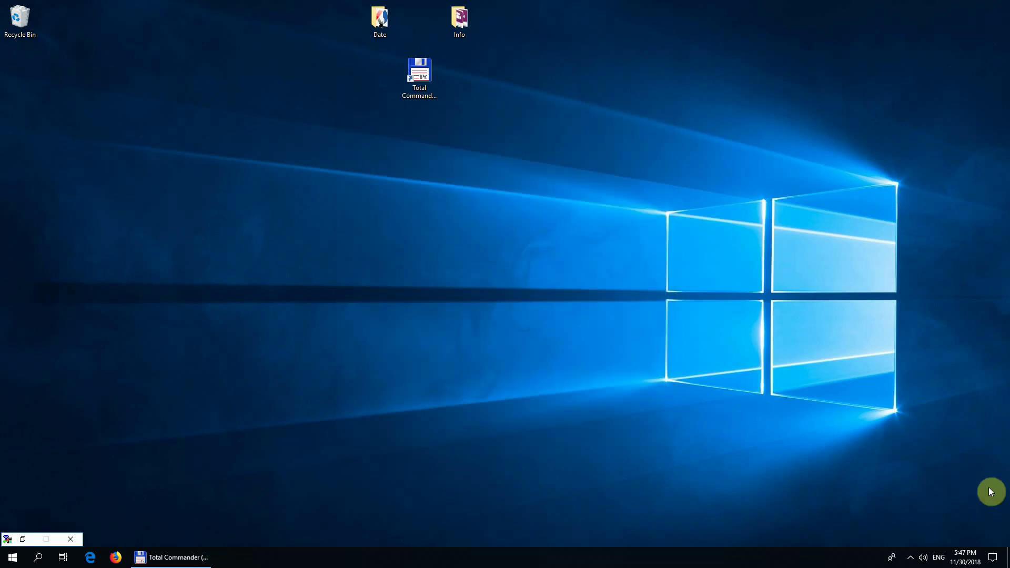
Reopen the SensorTag window from the tray, minimize it, and restore it via the icon menu
click(910, 558)
click(879, 499)
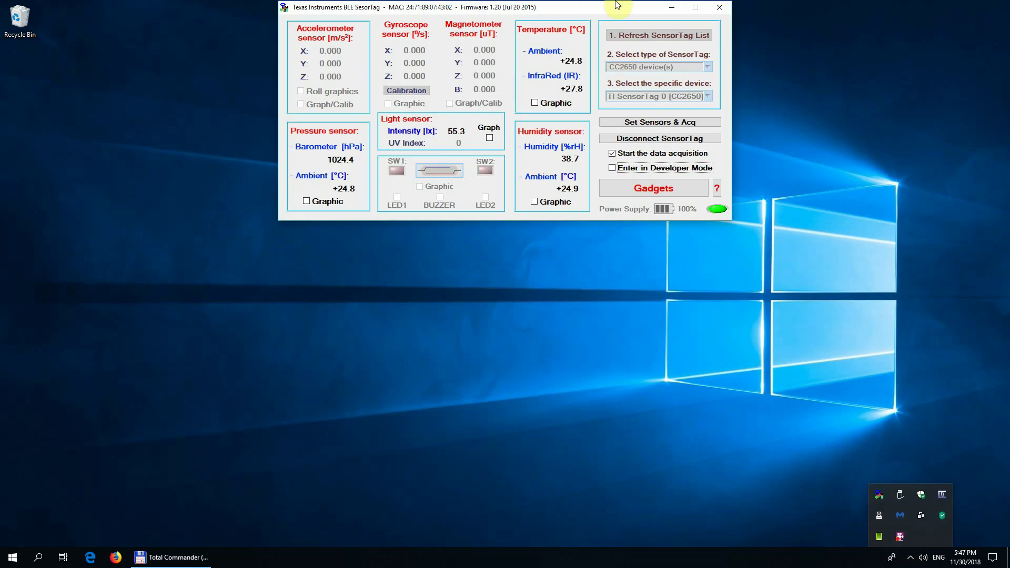
click(541, 9)
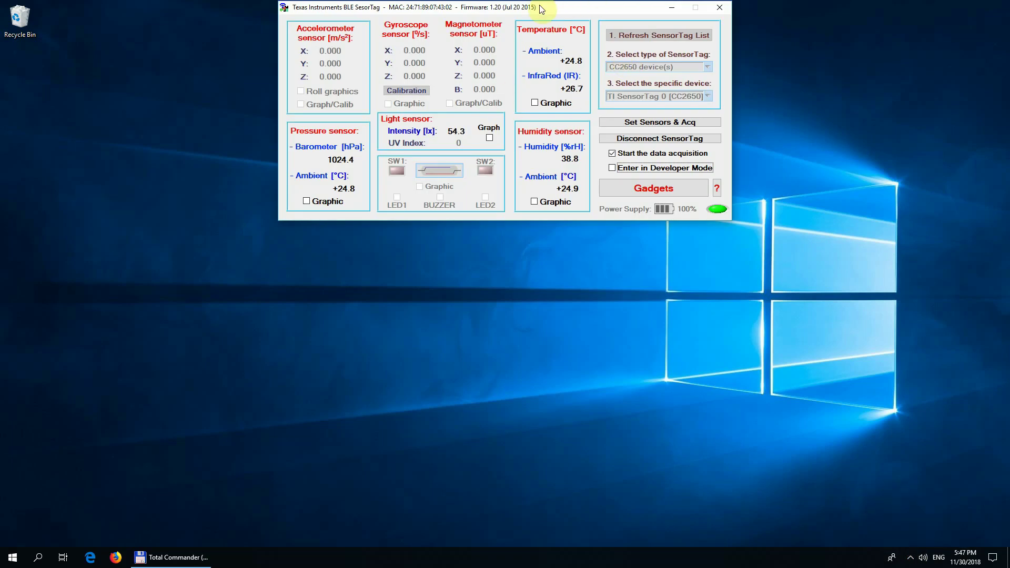
click(672, 11)
click(911, 556)
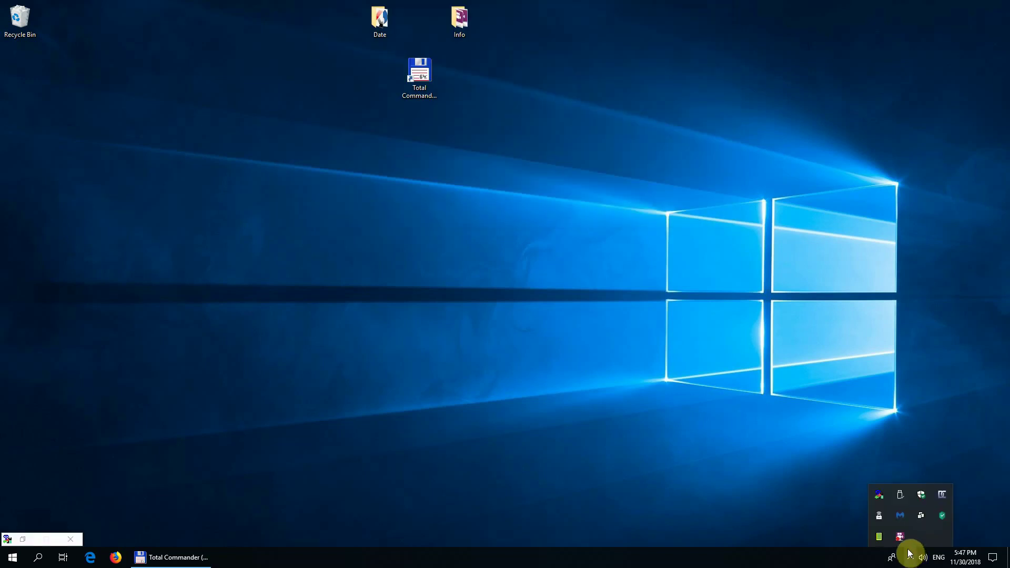
right_click(879, 495)
click(839, 476)
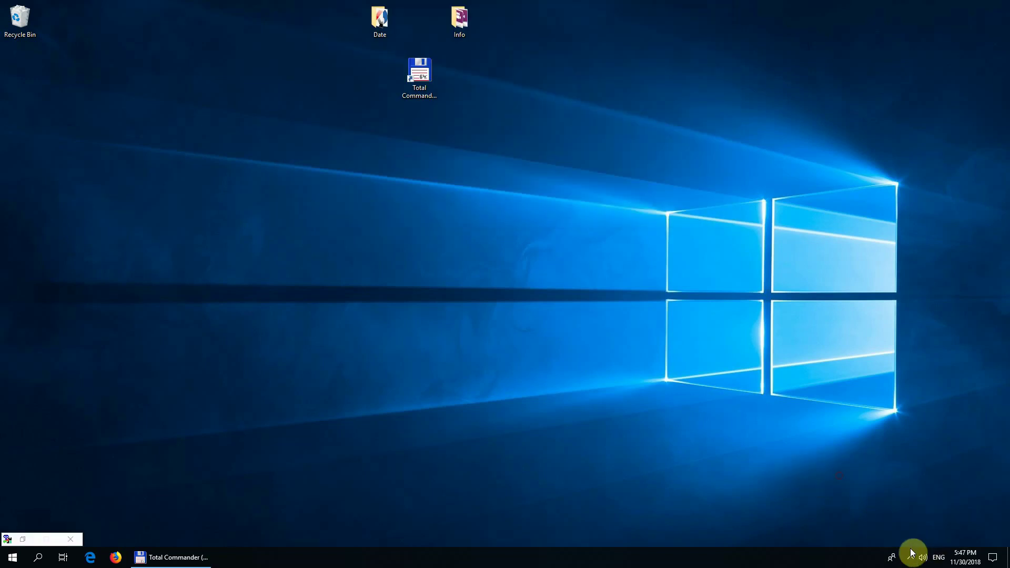
click(911, 555)
click(880, 496)
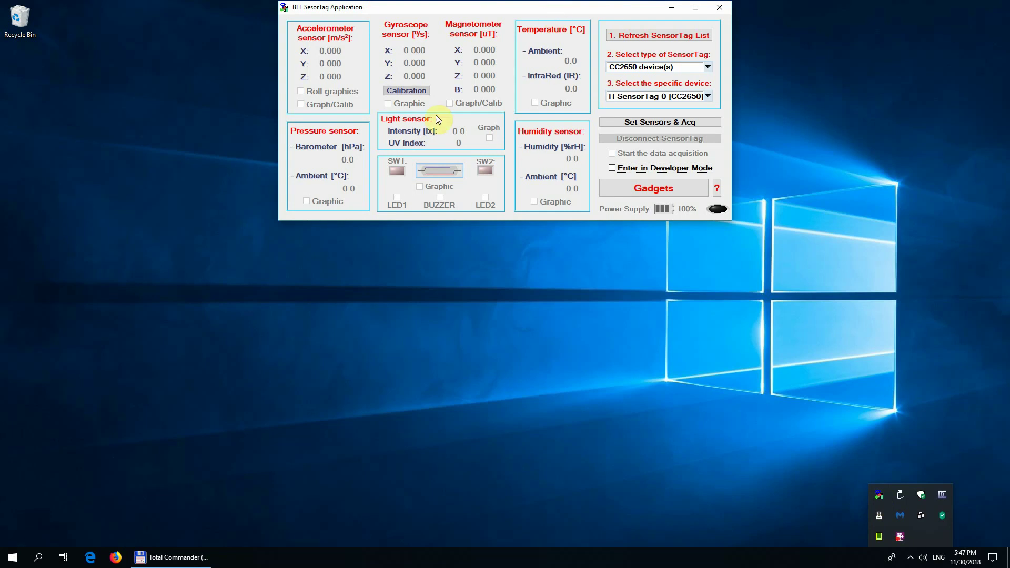
Exit blessTags from the tray icon's context menu
click(913, 560)
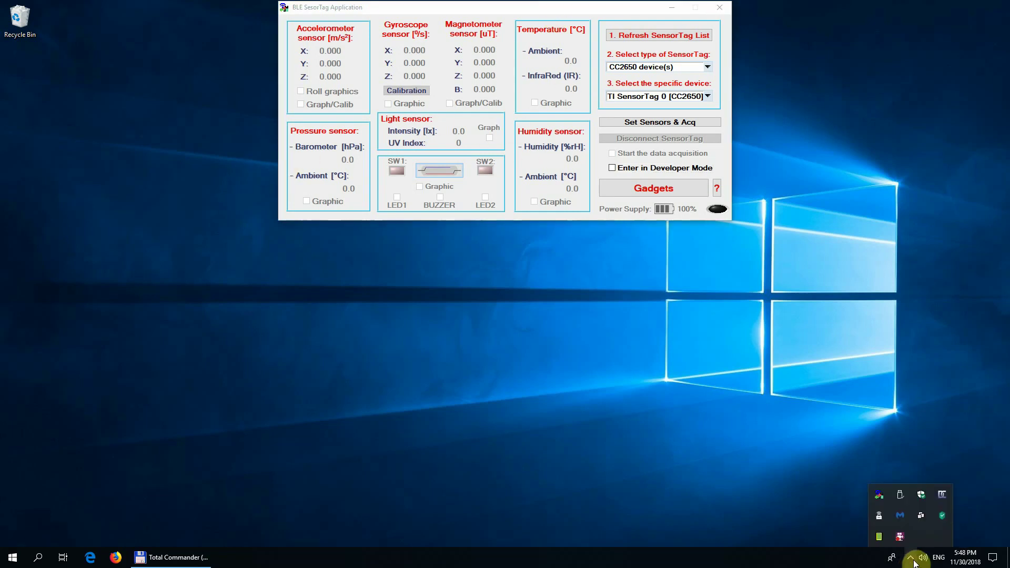
right_click(880, 487)
click(827, 461)
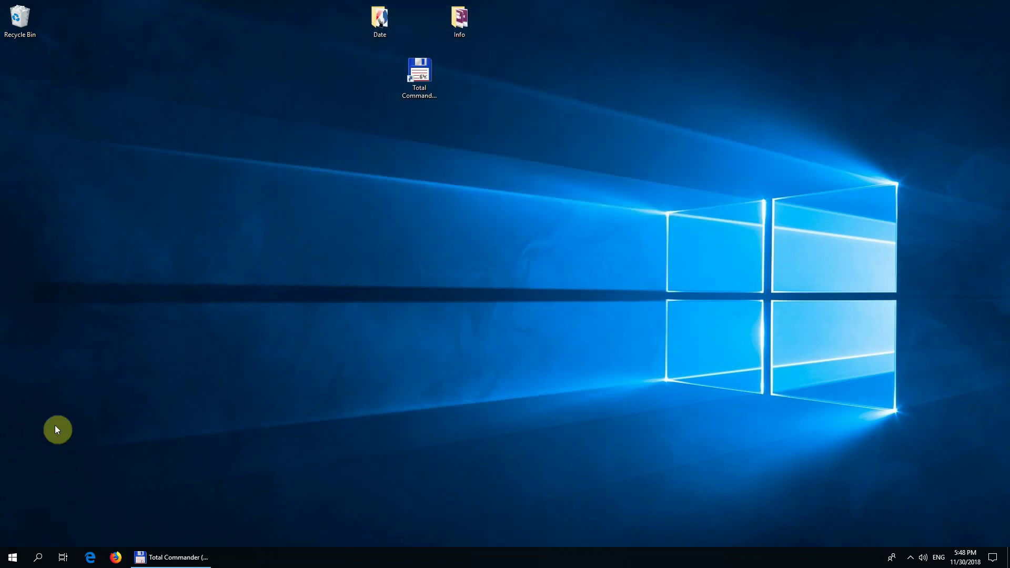
Launch three copies of blessTags, arranging them top-left, top-right and lower centre
click(16, 557)
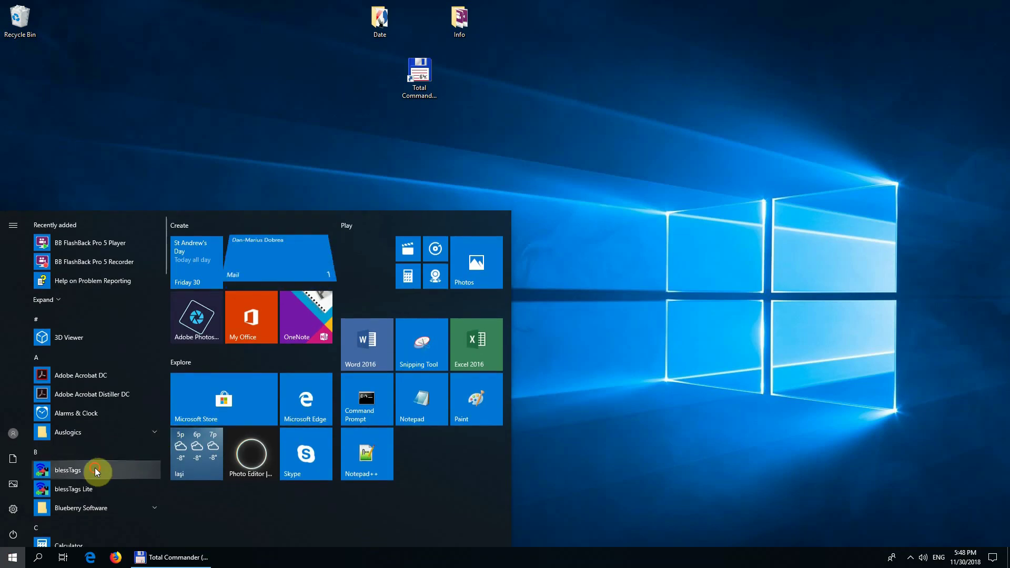
click(94, 468)
drag(519, 26, 260, 19)
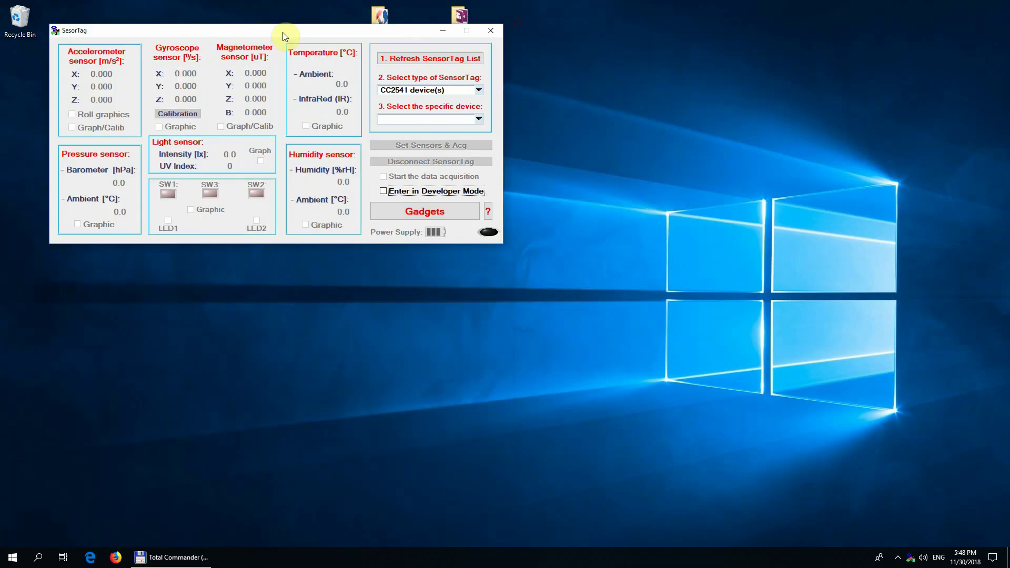
click(13, 557)
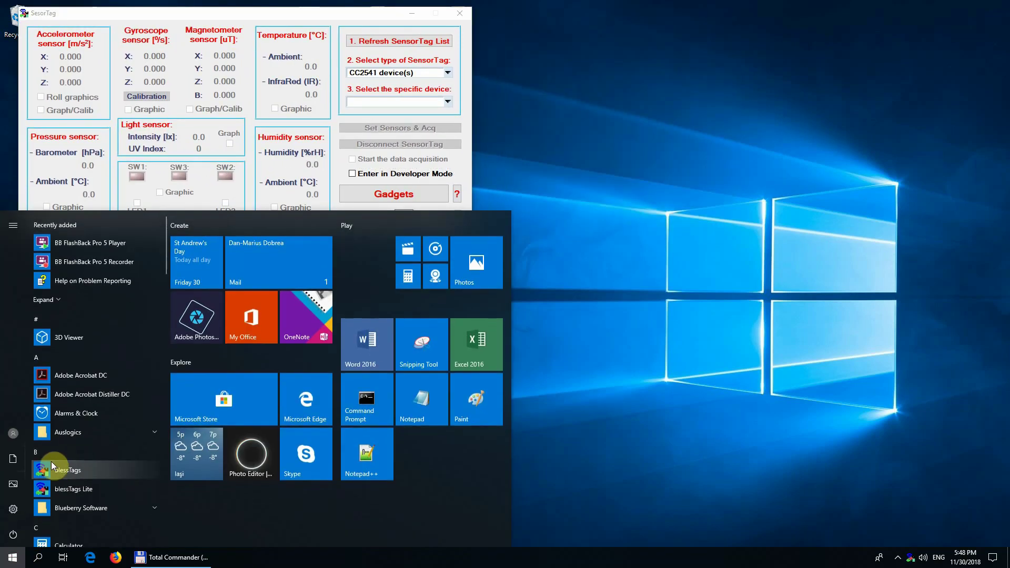
click(52, 461)
drag(489, 20, 720, 13)
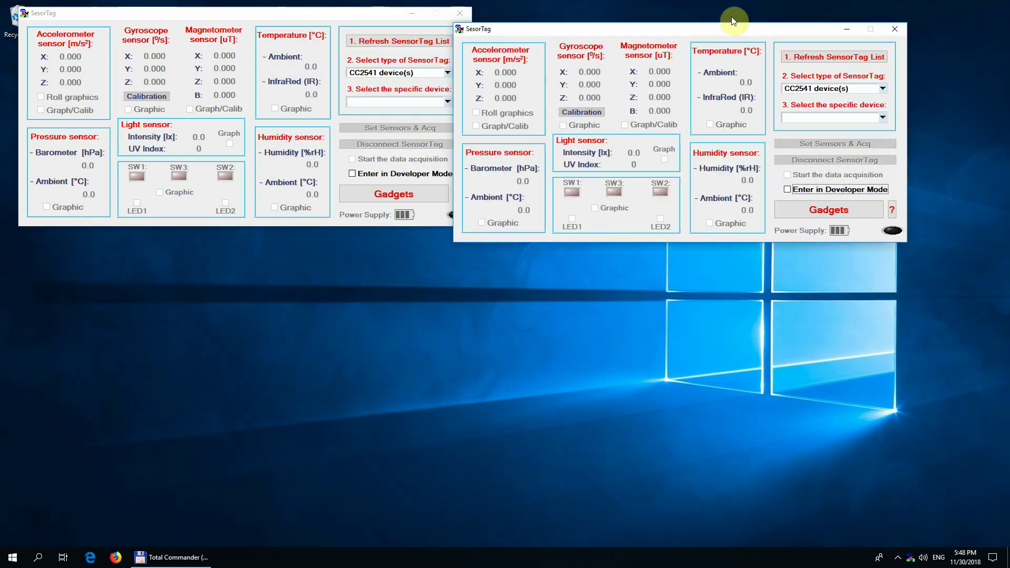
click(13, 557)
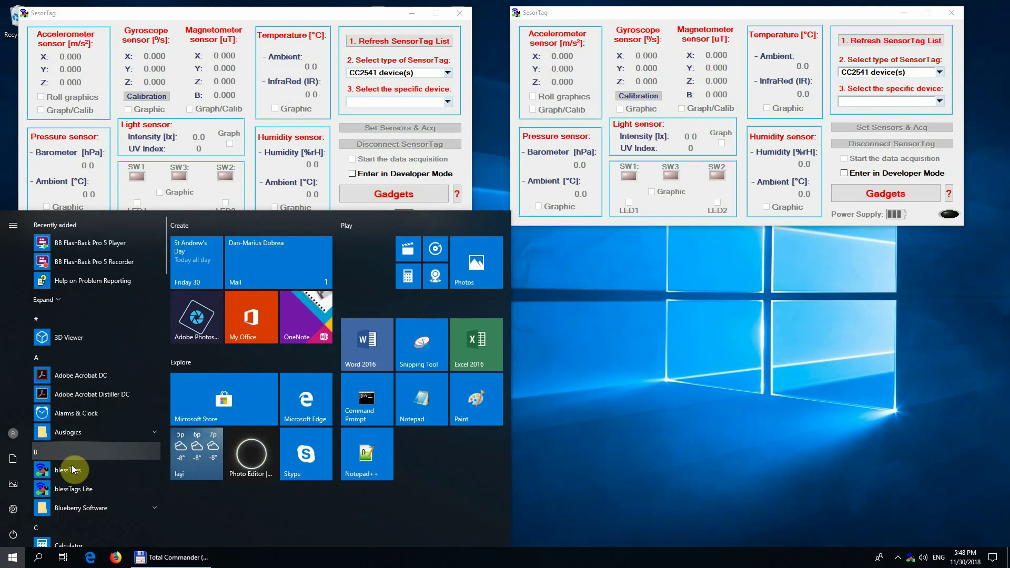
click(72, 468)
drag(508, 43, 539, 284)
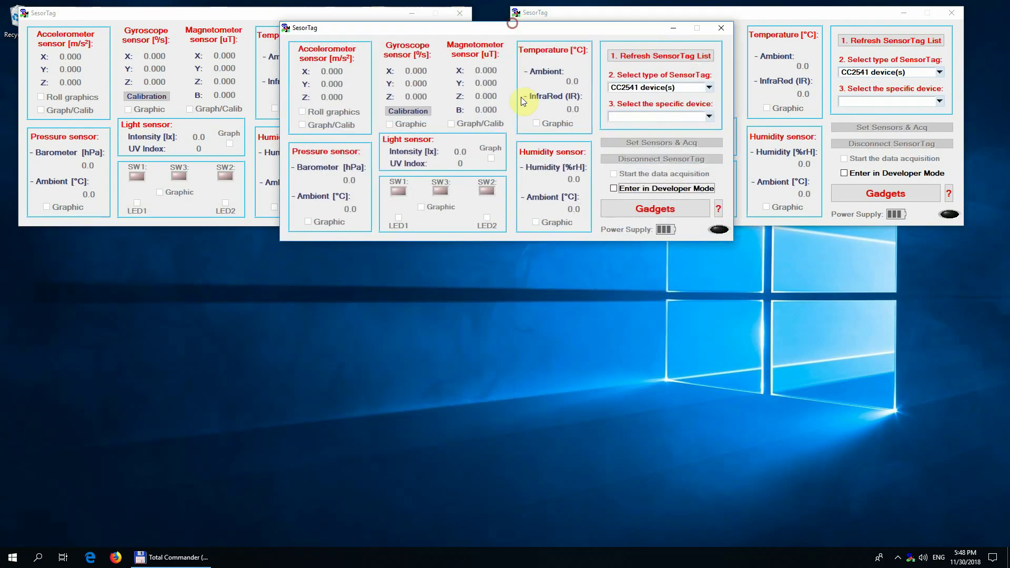
Close the centre and right SensorTag windows, leaving one copy running
click(747, 262)
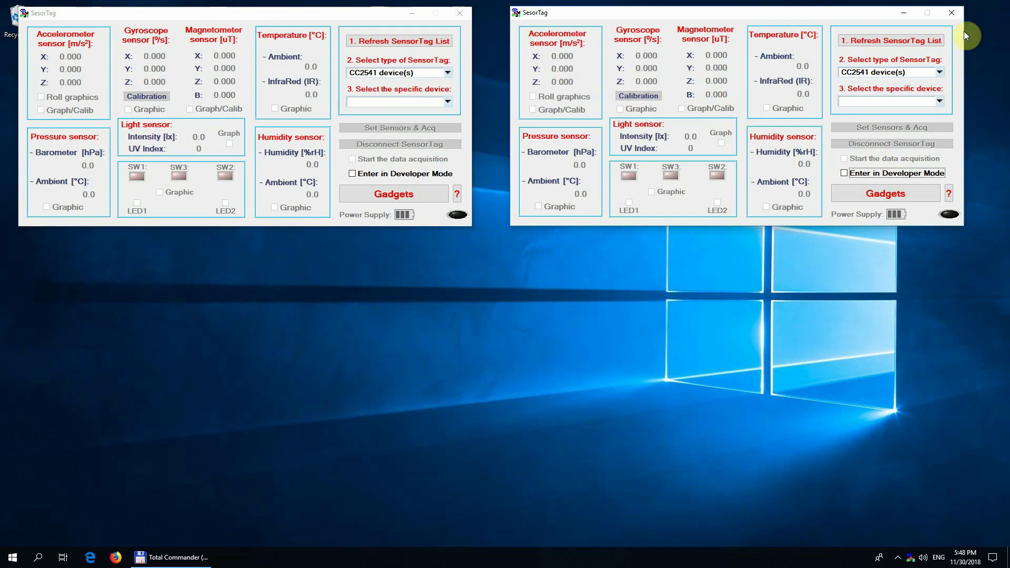
click(957, 12)
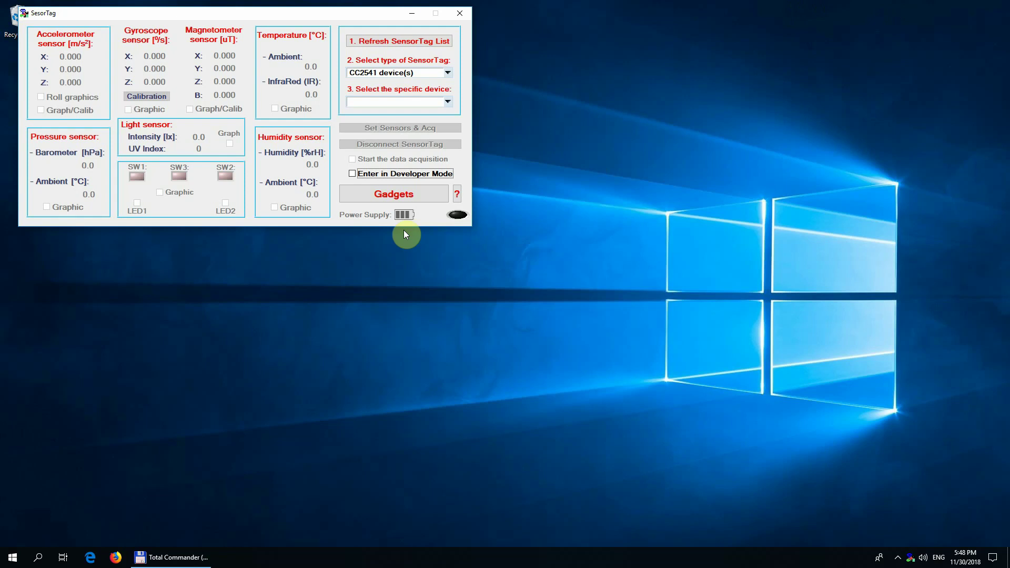
Choose CC2650 devices and enter developer mode to reach the blessTags configuration
click(403, 40)
click(401, 72)
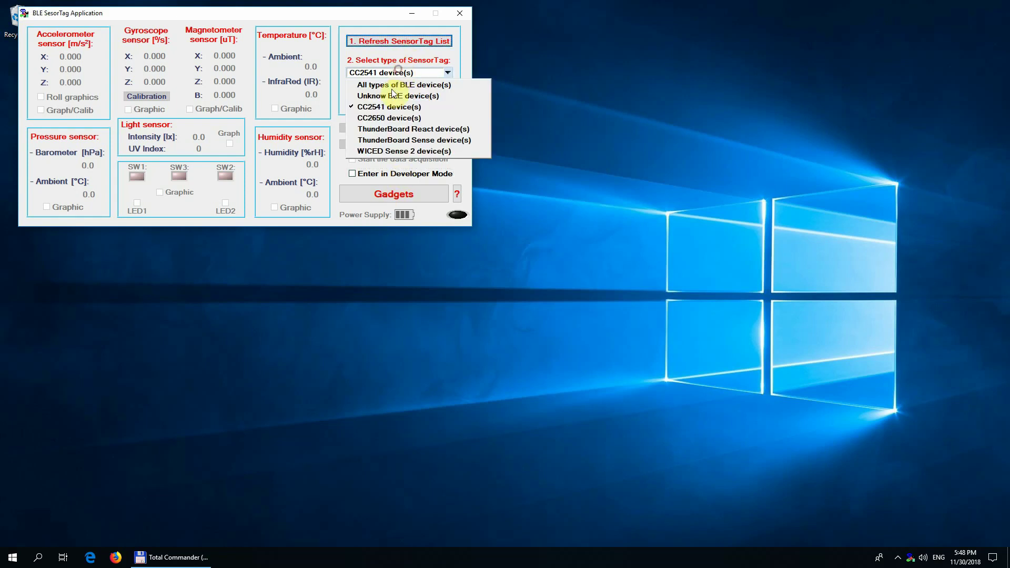
click(389, 117)
click(408, 175)
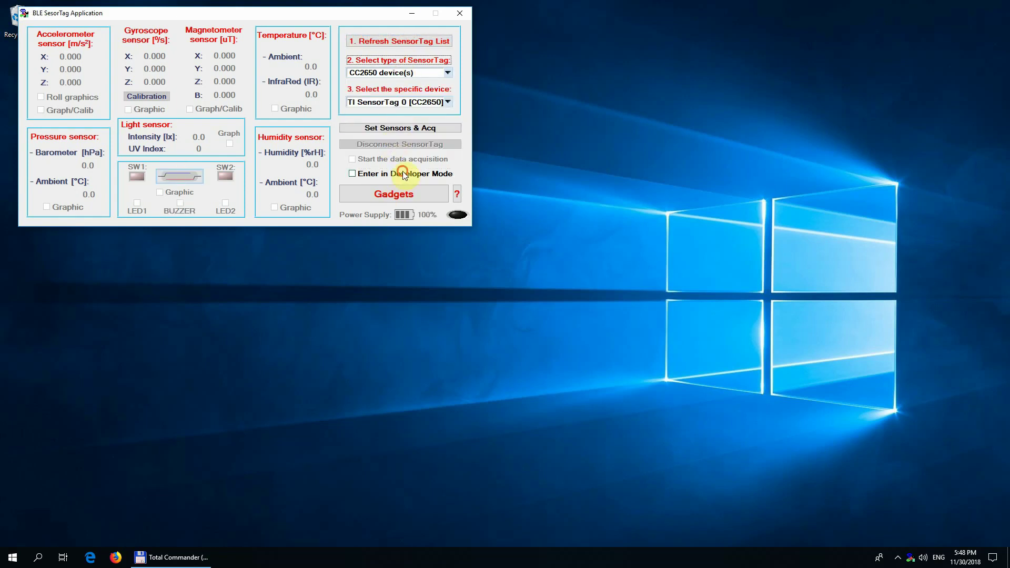
click(829, 513)
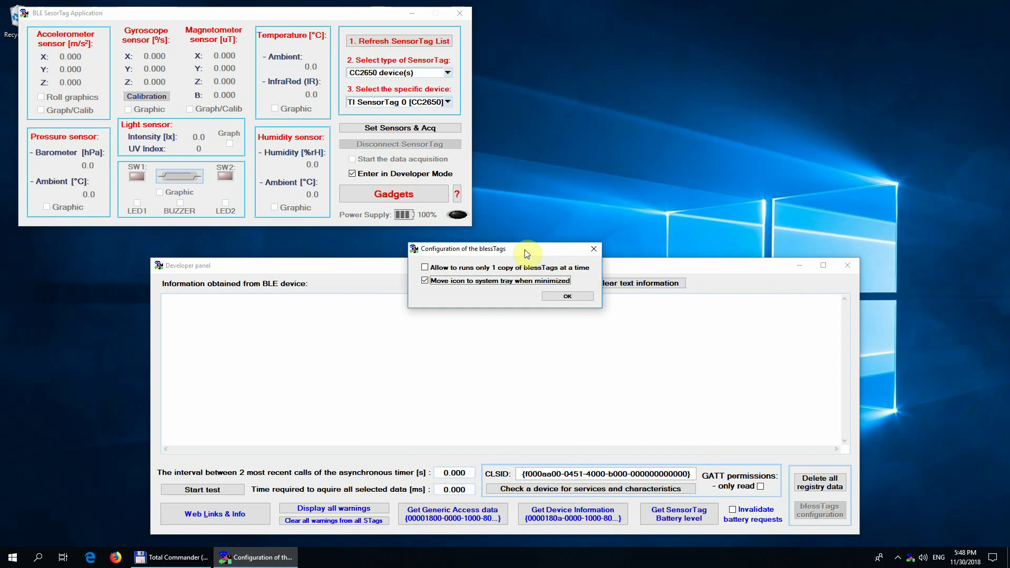
Allow only one running copy, disable tray-on-minimize, confirm, leave developer mode and close blessTags
click(469, 281)
click(469, 267)
click(568, 296)
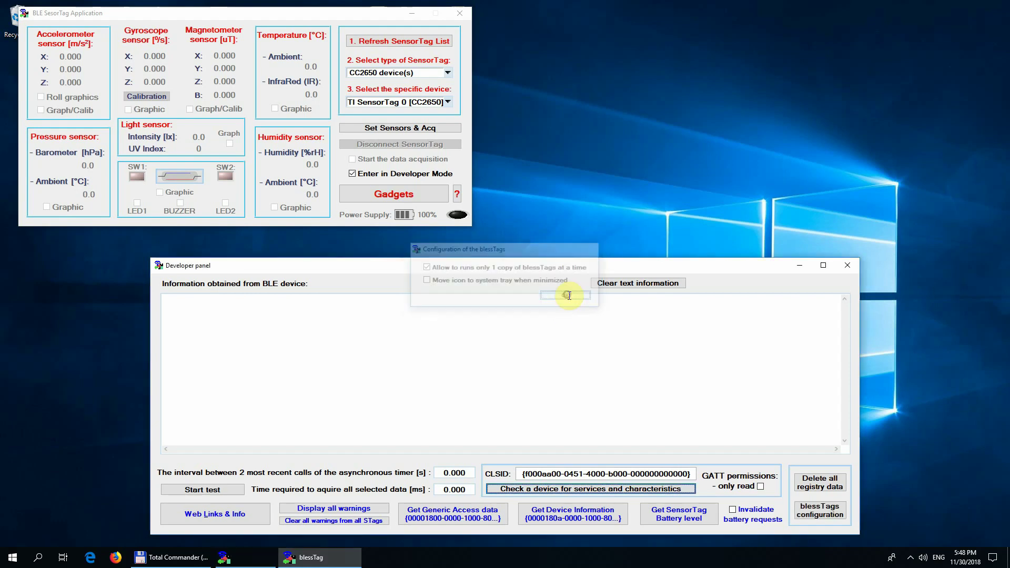
click(847, 266)
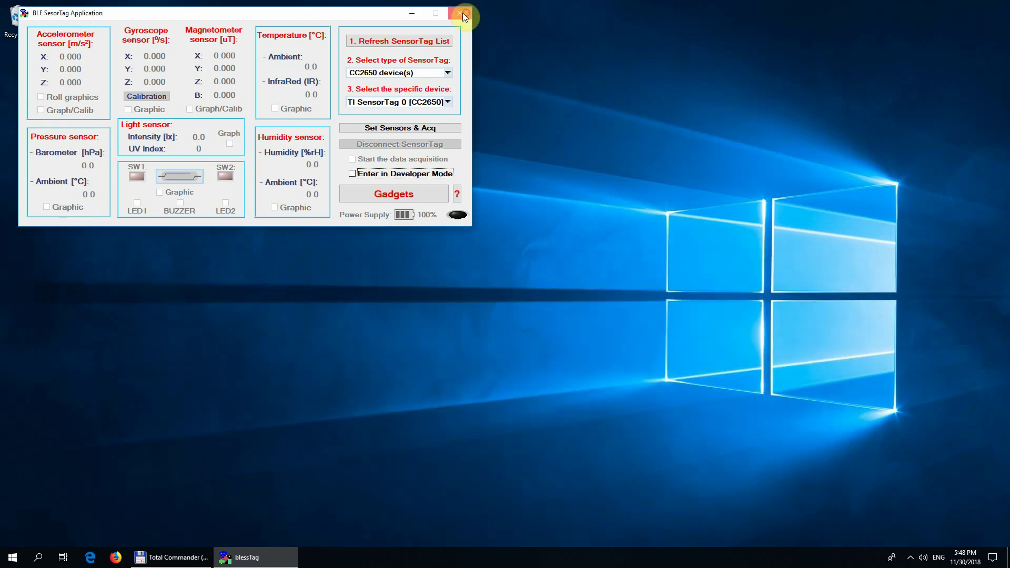
click(463, 12)
click(13, 557)
Launch blessTags, then attempt a second copy and acknowledge the only-one-instance warning
click(77, 500)
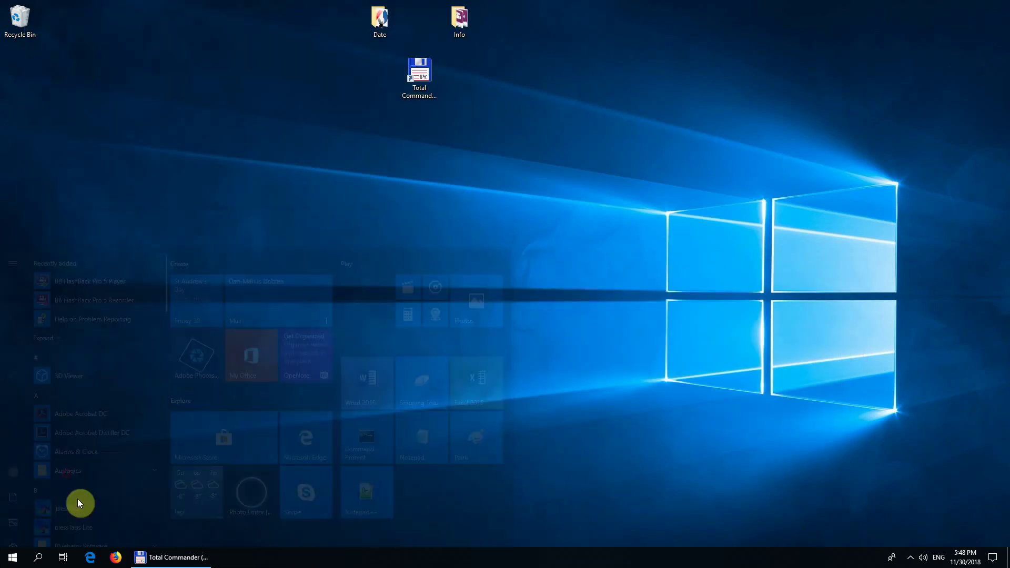
drag(624, 25, 334, 27)
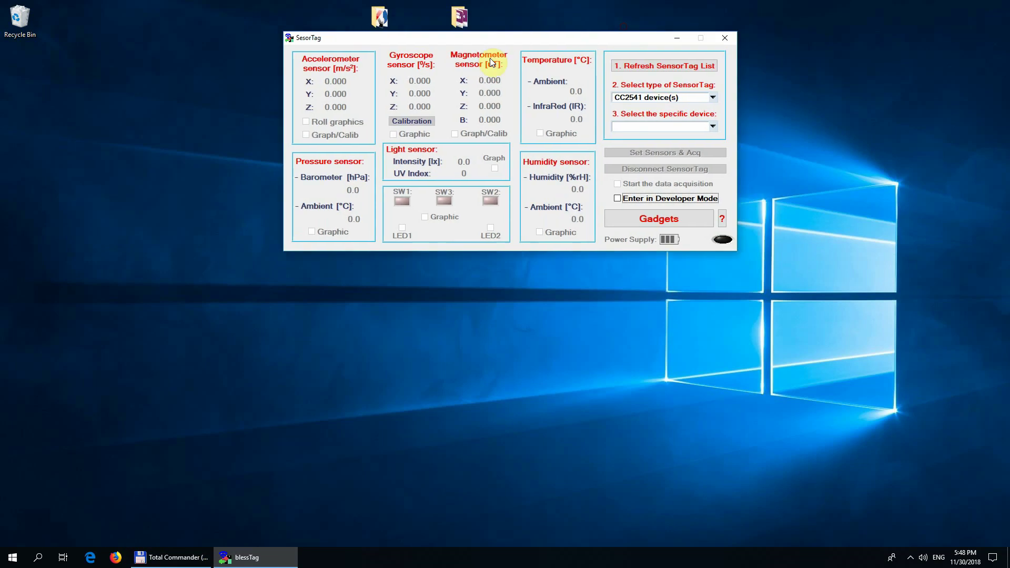
click(4, 562)
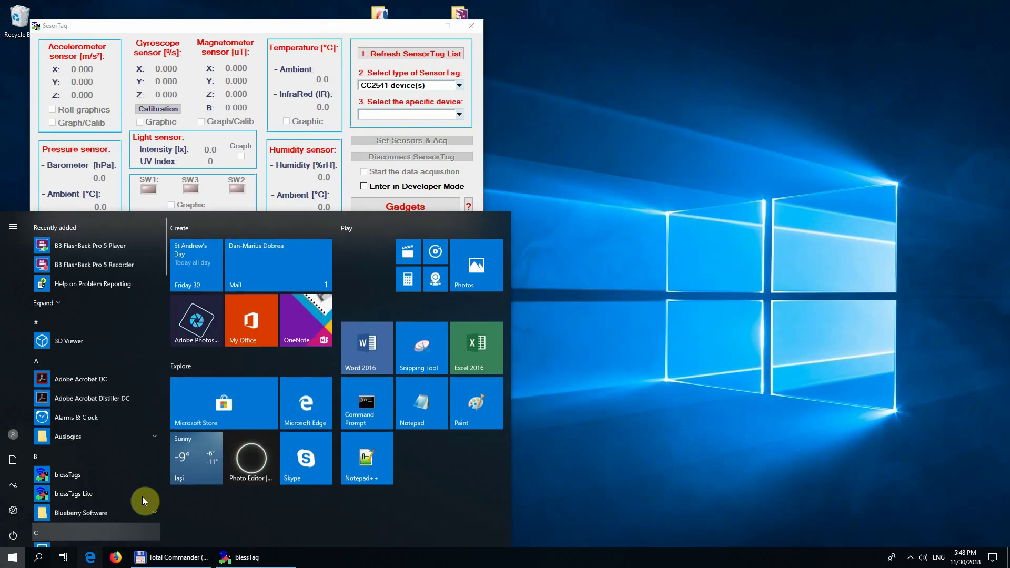
click(124, 466)
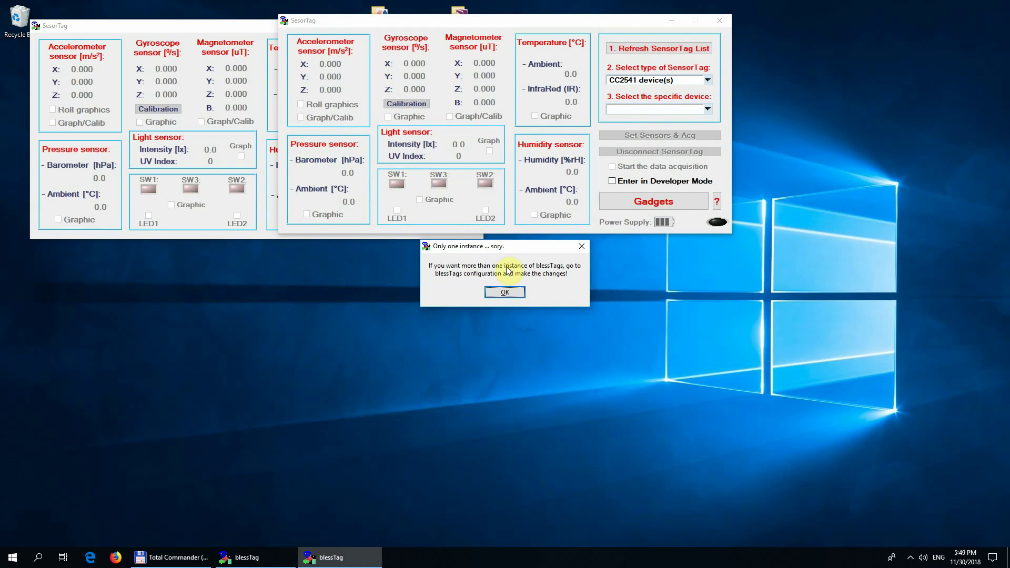
click(513, 293)
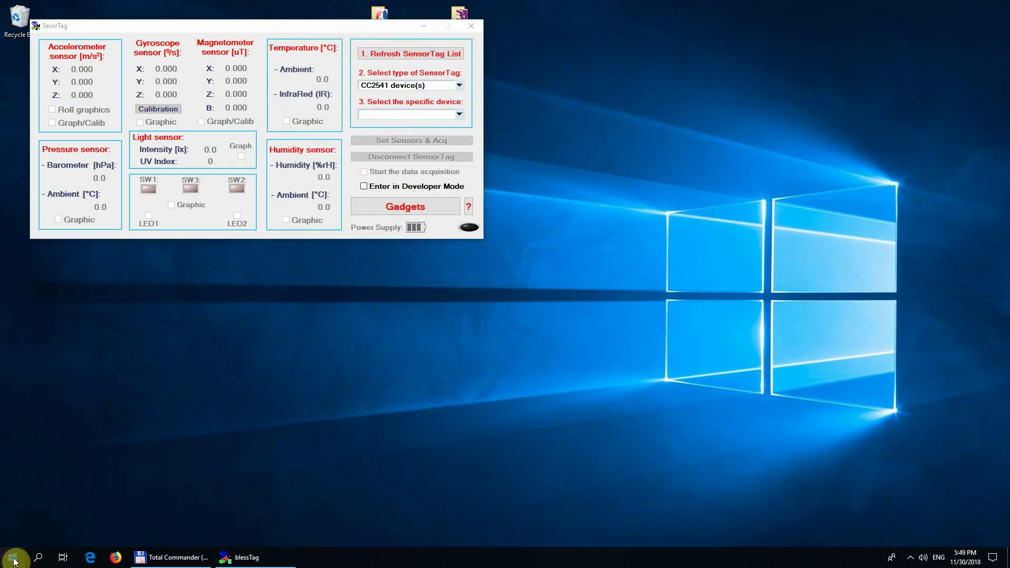
Attempt another launch and acknowledge the only-one-instance warning again
click(12, 559)
click(93, 474)
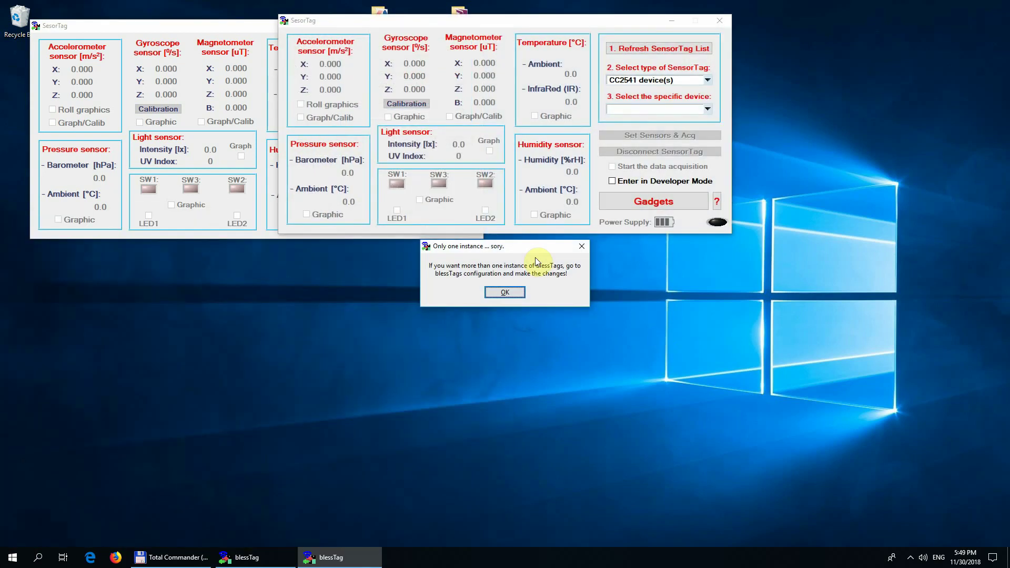
click(507, 293)
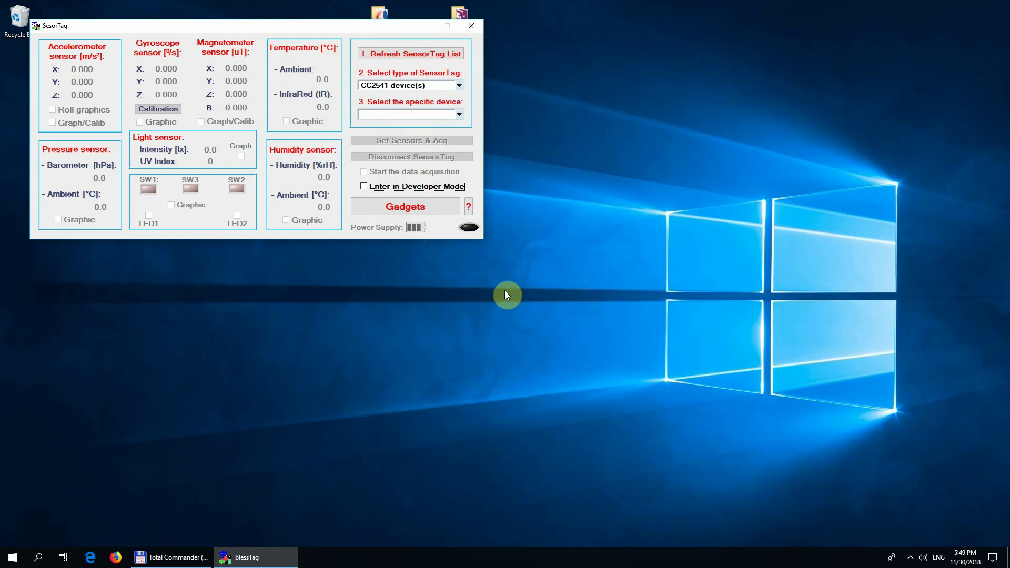